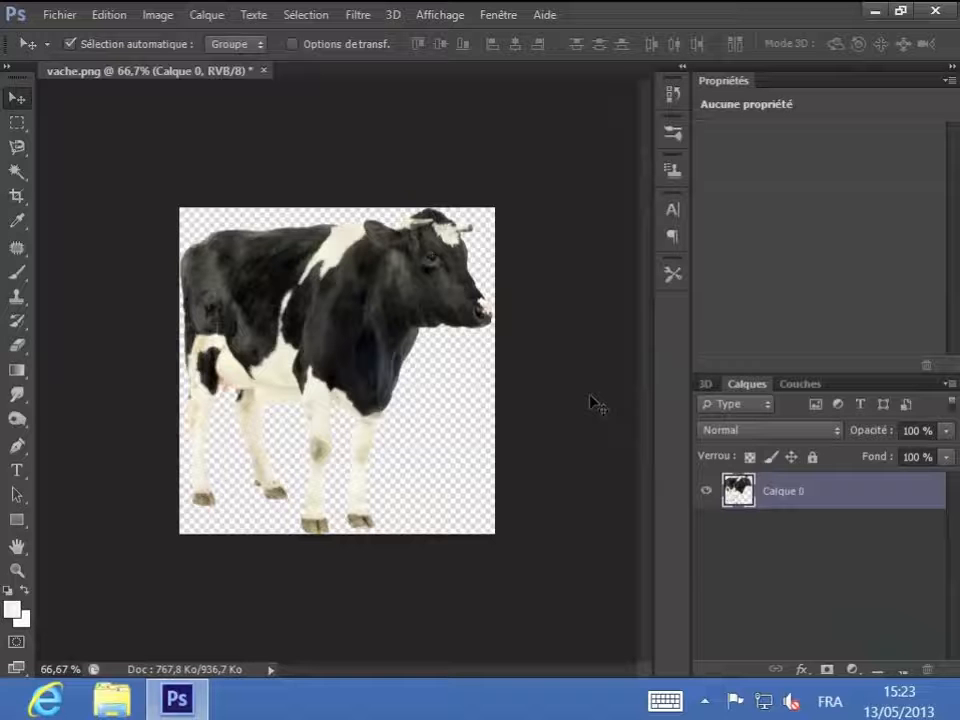
Create a new 3D extrusion from the selected cow layer, Calque 0.
click(386, 14)
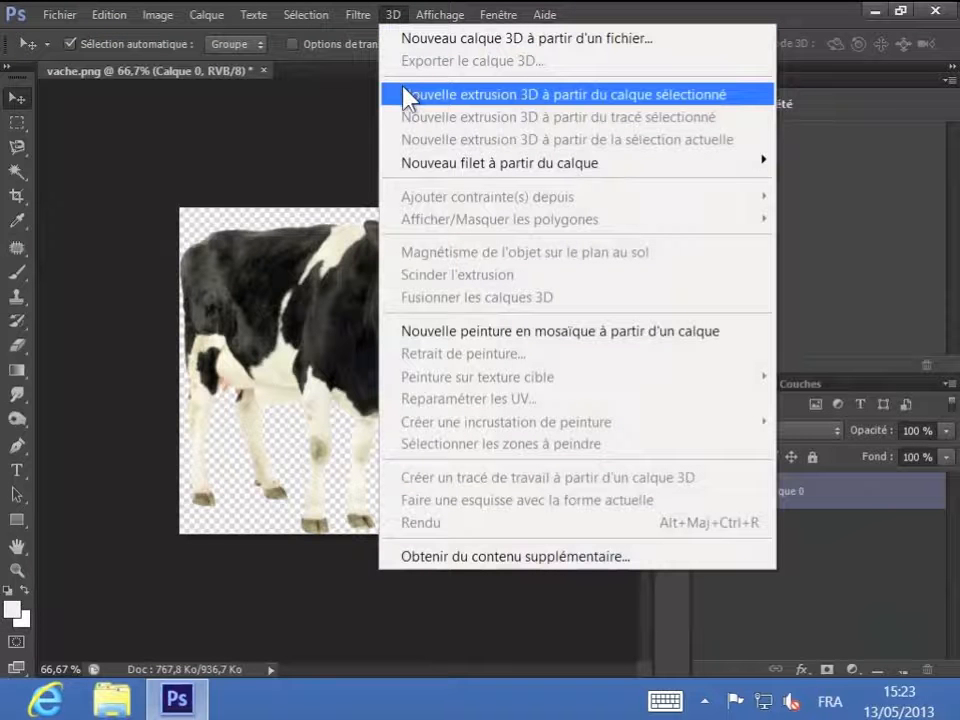
click(406, 96)
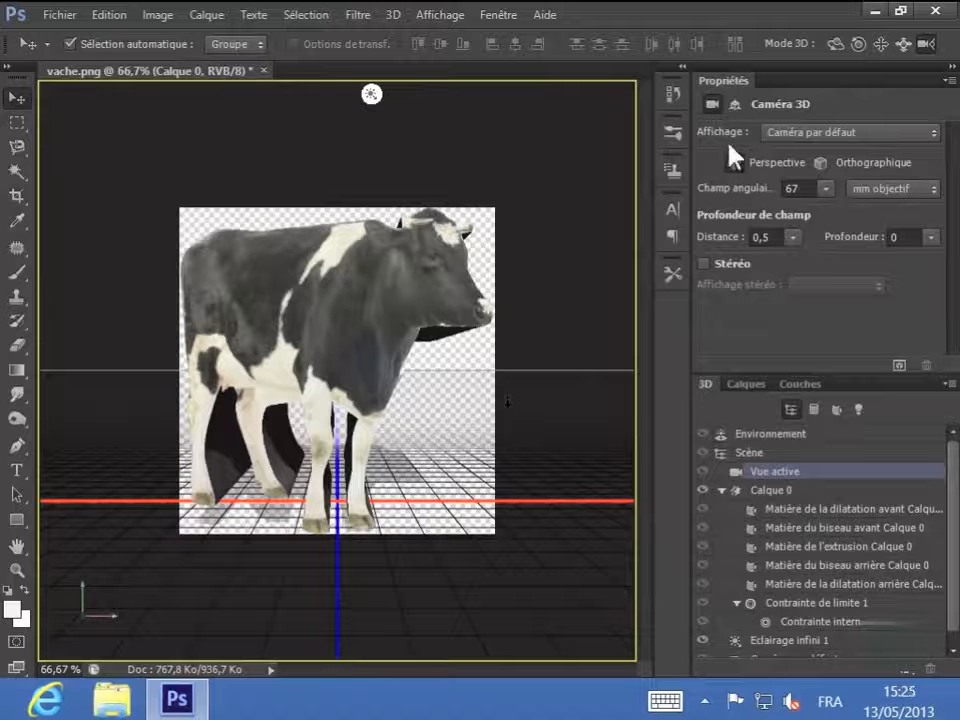
Examine the active view's camera settings and coordinates, and the textures listed under the extruded Calque 0 layer.
click(736, 105)
click(730, 99)
click(727, 101)
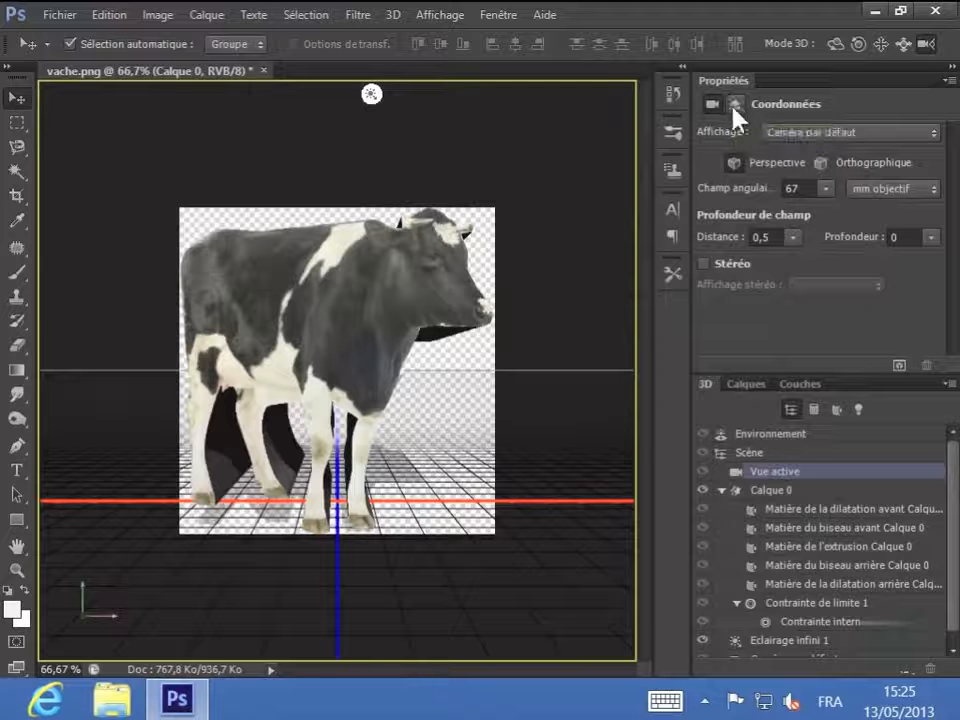
click(733, 104)
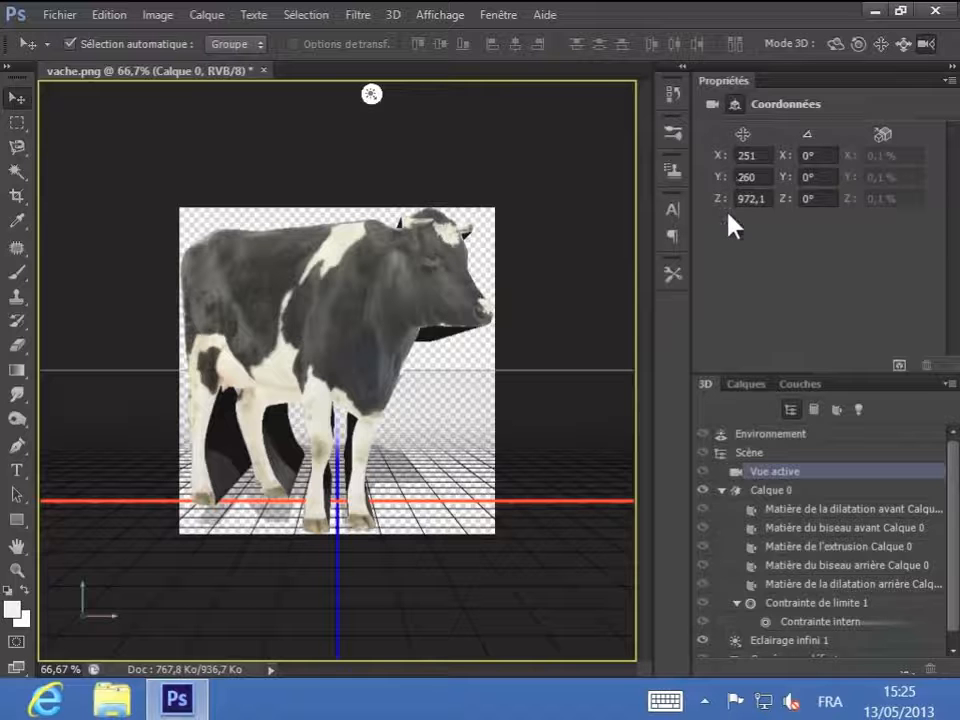
click(712, 102)
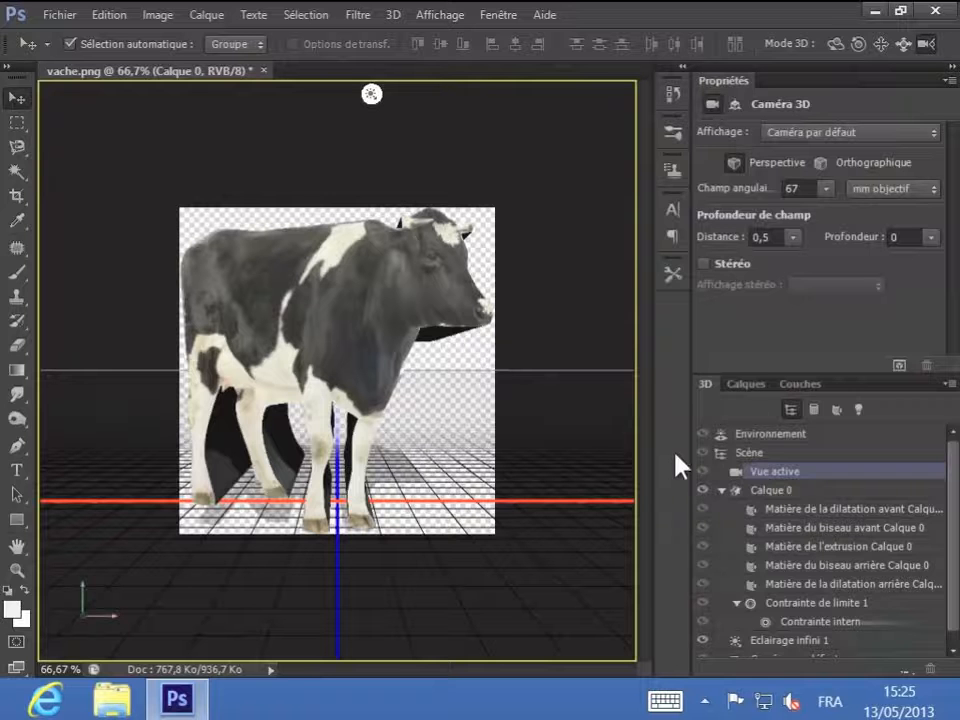
click(749, 387)
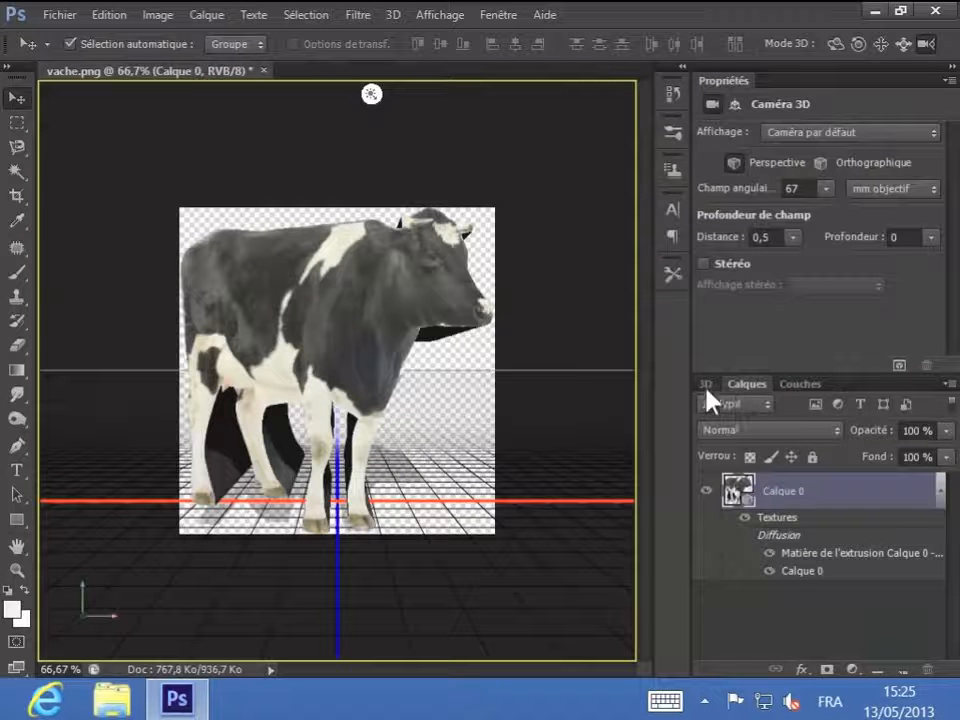
click(706, 385)
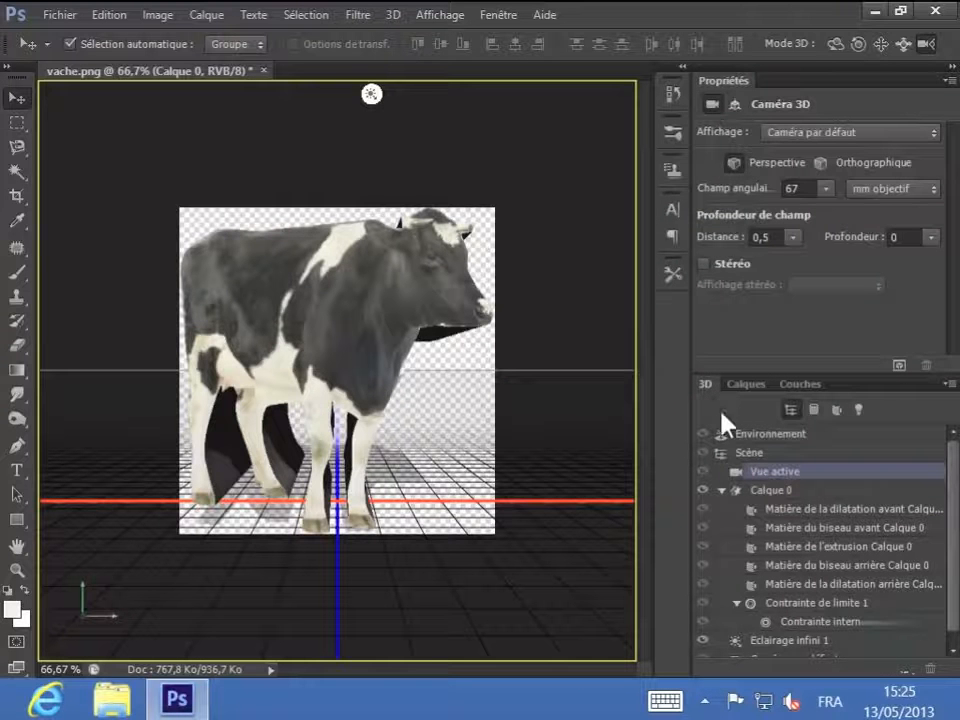
Examine the properties of the environment, scene, active view, Calque 0 mesh, infinite light and default camera.
click(765, 433)
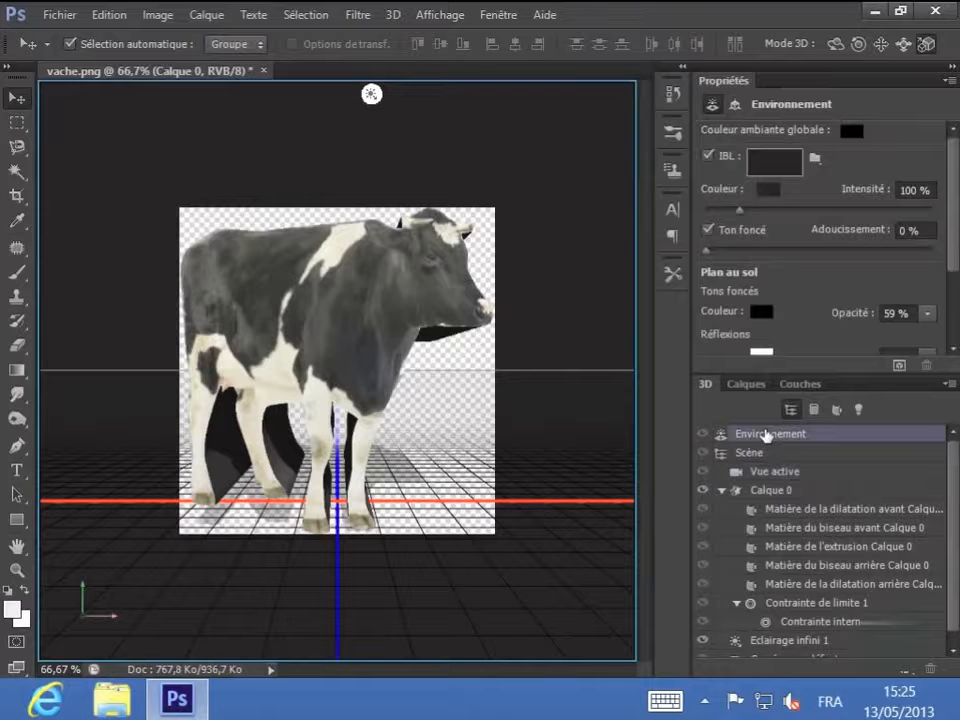
click(760, 453)
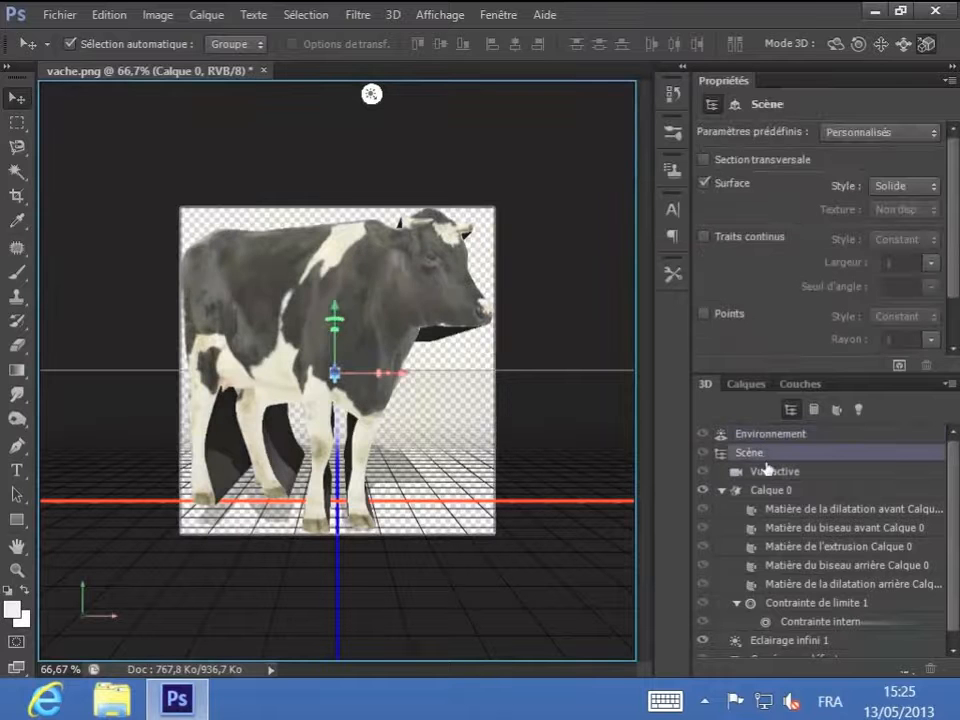
click(765, 471)
click(770, 490)
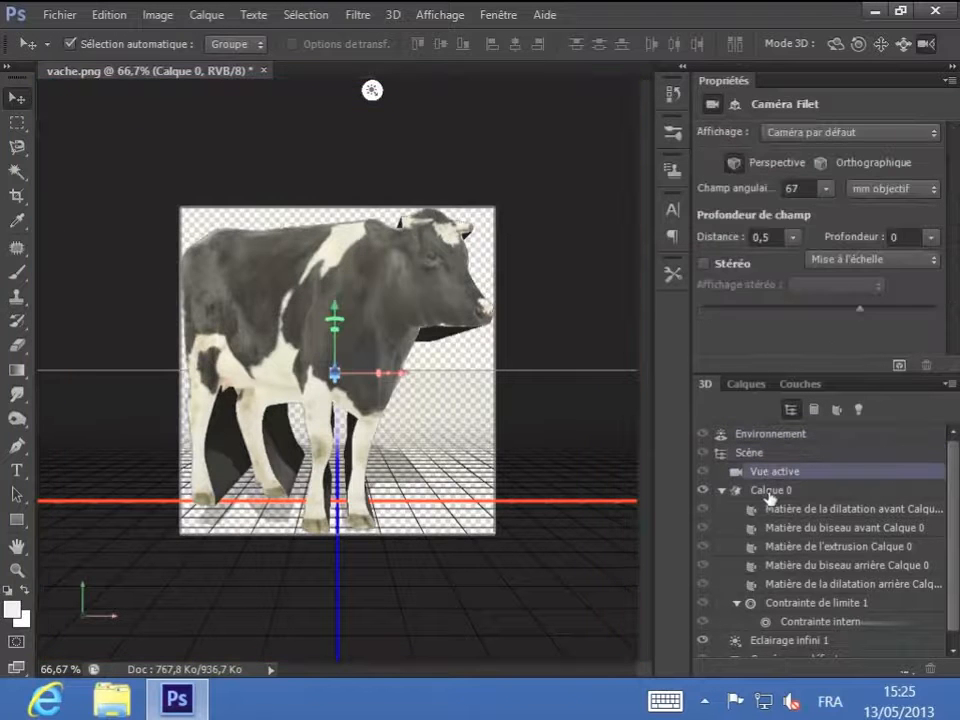
click(704, 491)
click(704, 491)
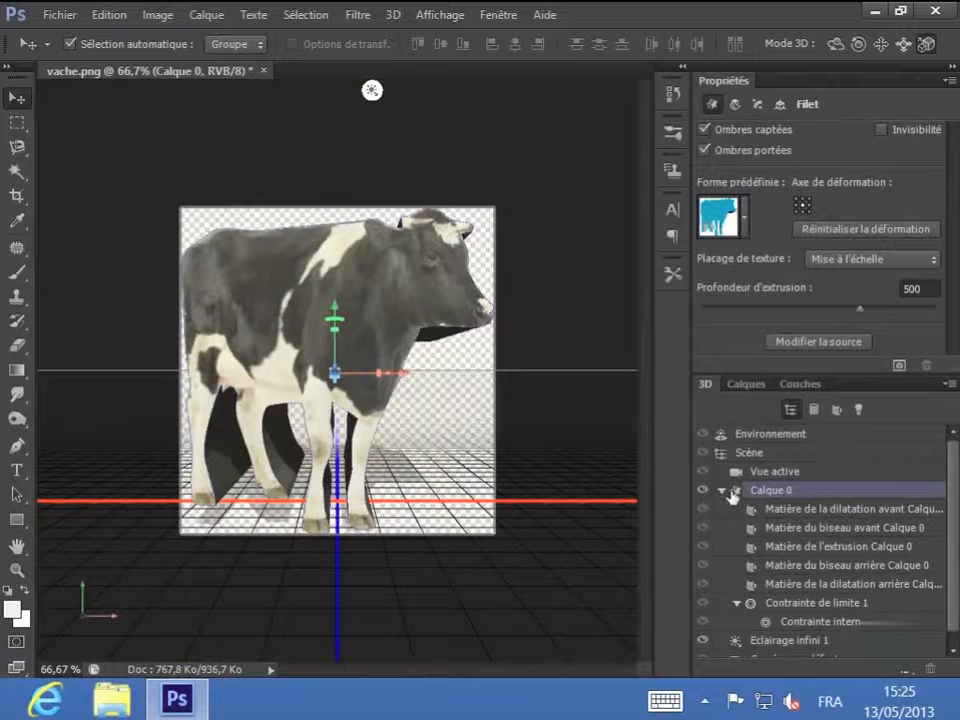
scroll(797, 506, down, 1)
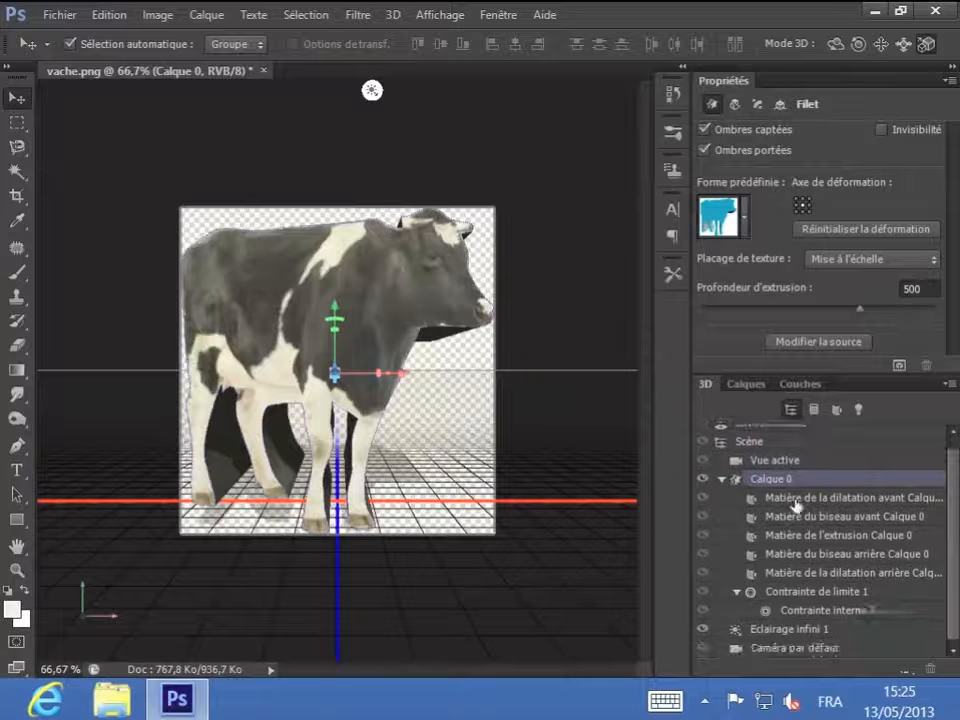
click(768, 633)
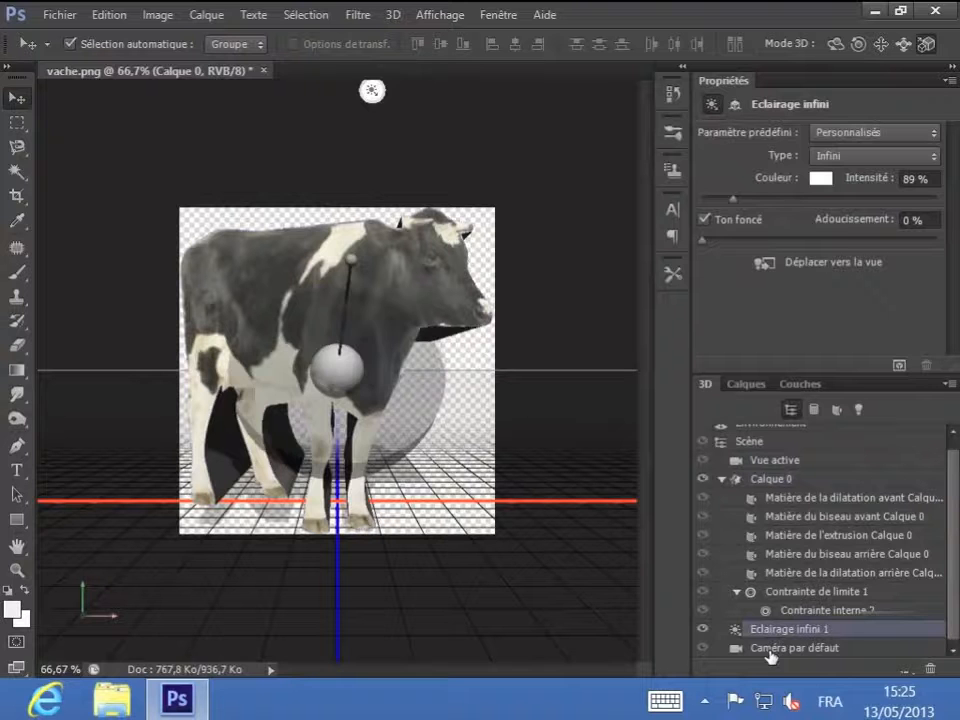
click(770, 650)
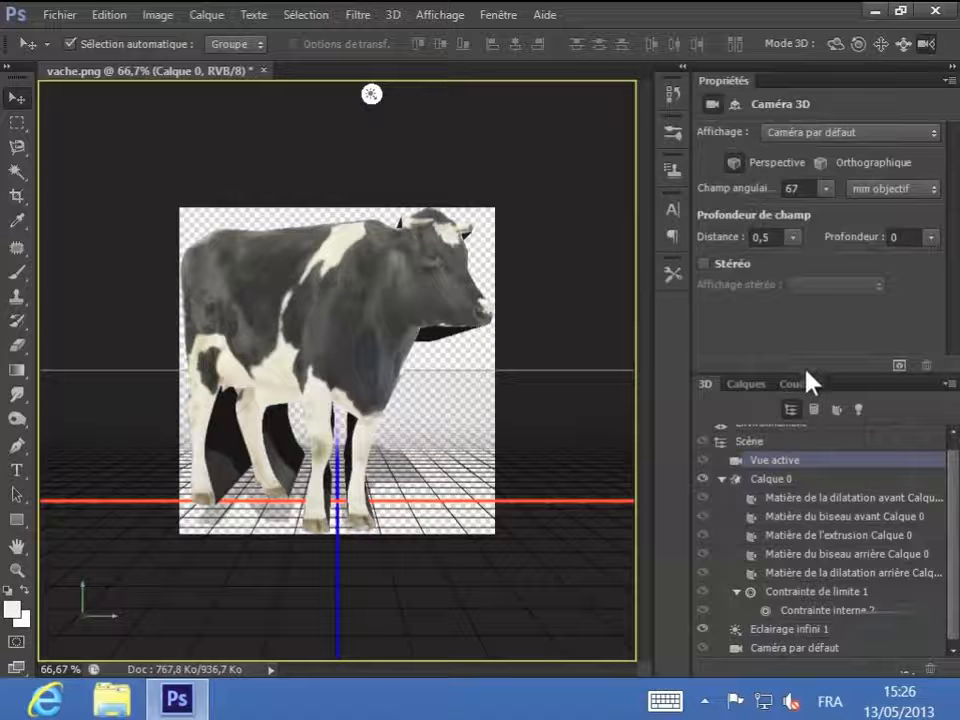
Select the Calque 0 mesh and display the secondary 3D view (Vue secondaire 3D).
click(757, 478)
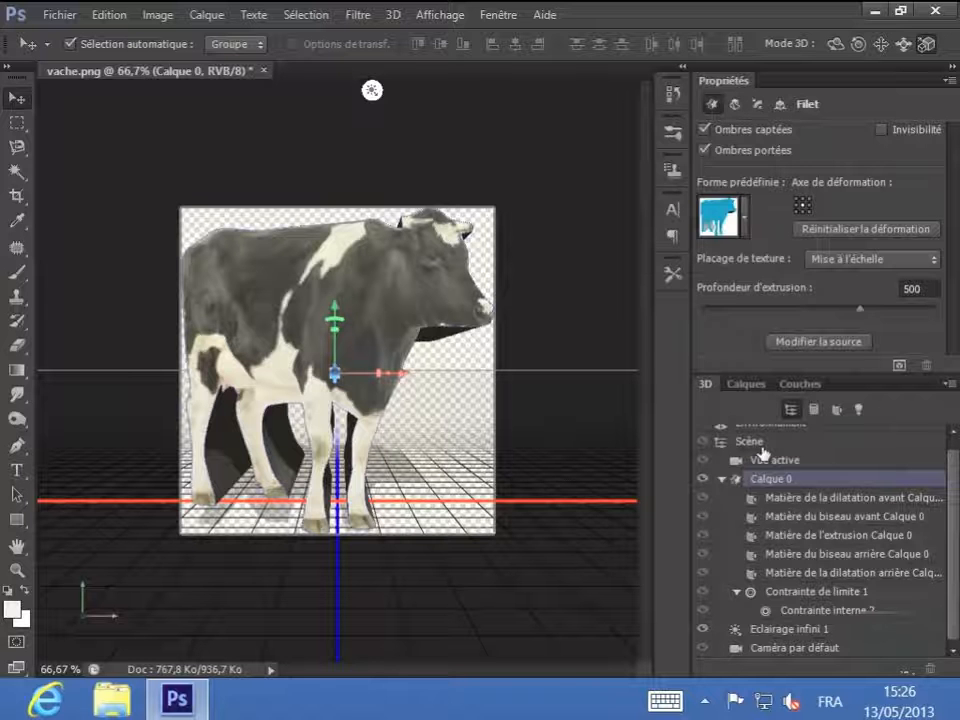
click(454, 19)
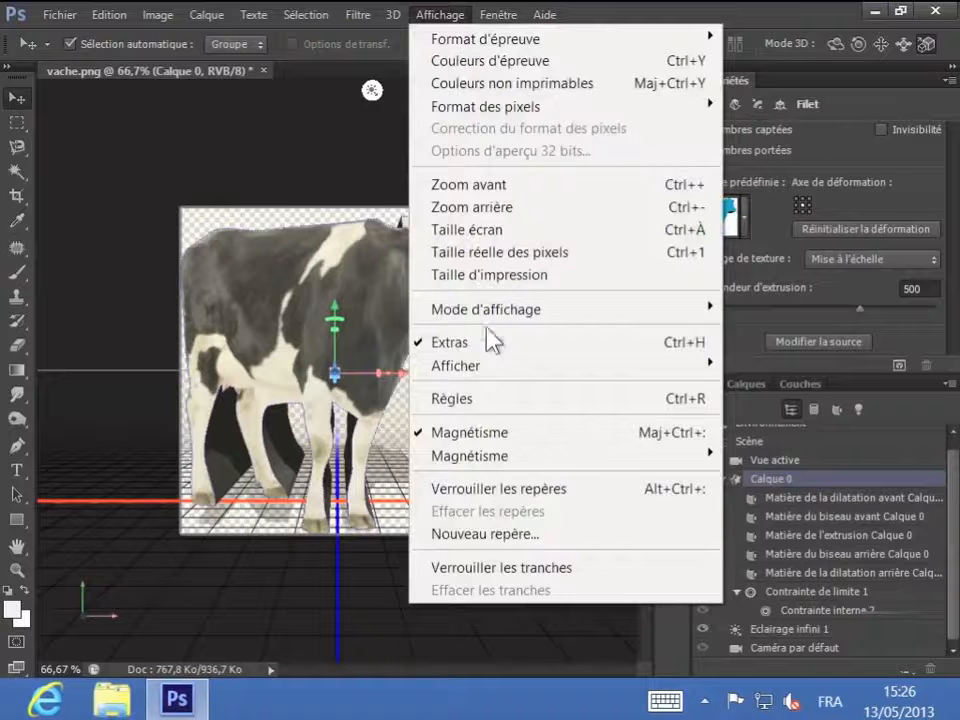
mouse_move(489, 377)
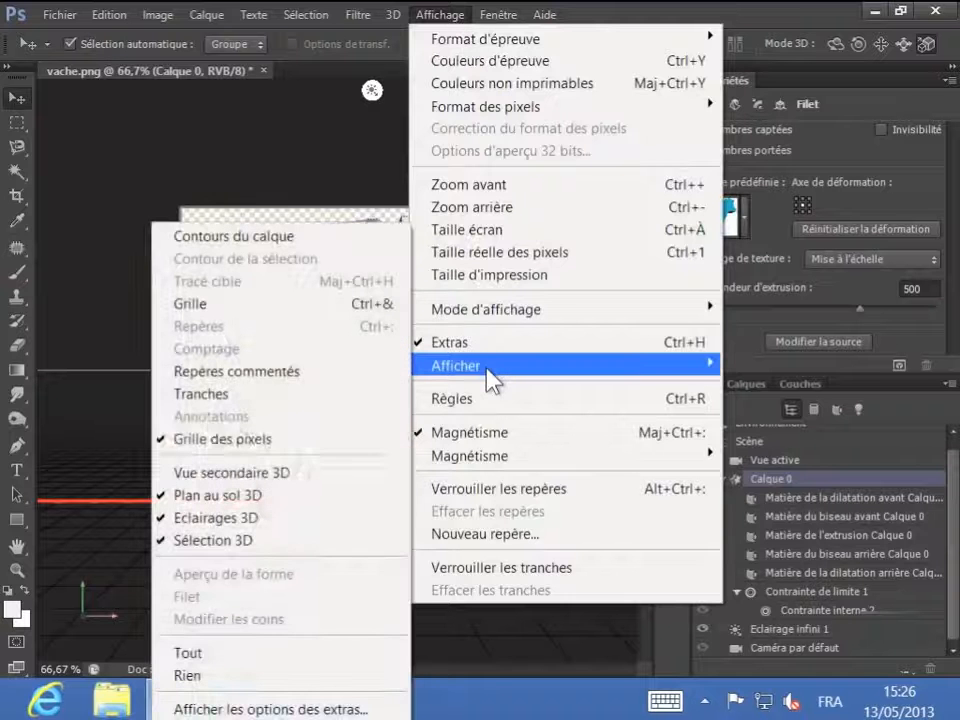
click(266, 474)
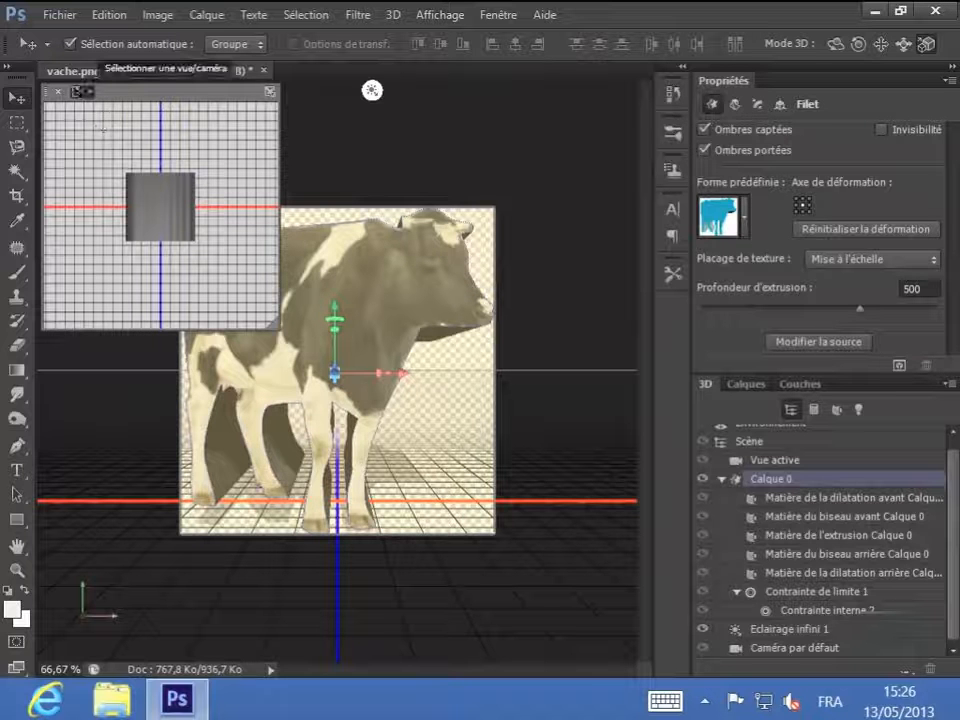
Preview the extruded cow in the secondary view from the Par défaut, Gauche, Droite, Haut and Bas viewpoints.
click(80, 92)
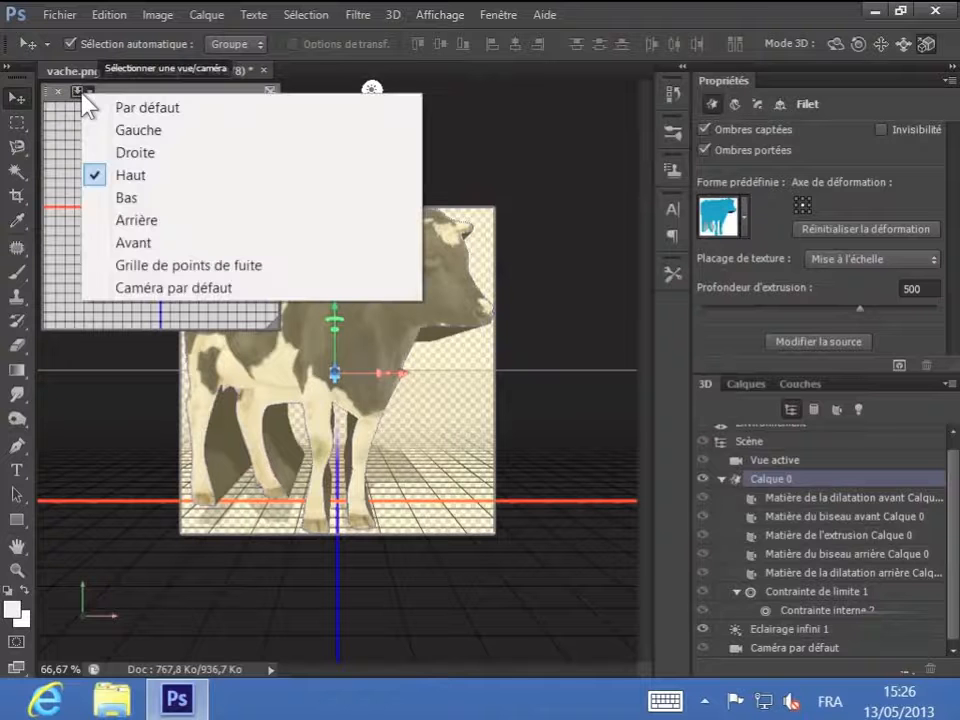
click(106, 109)
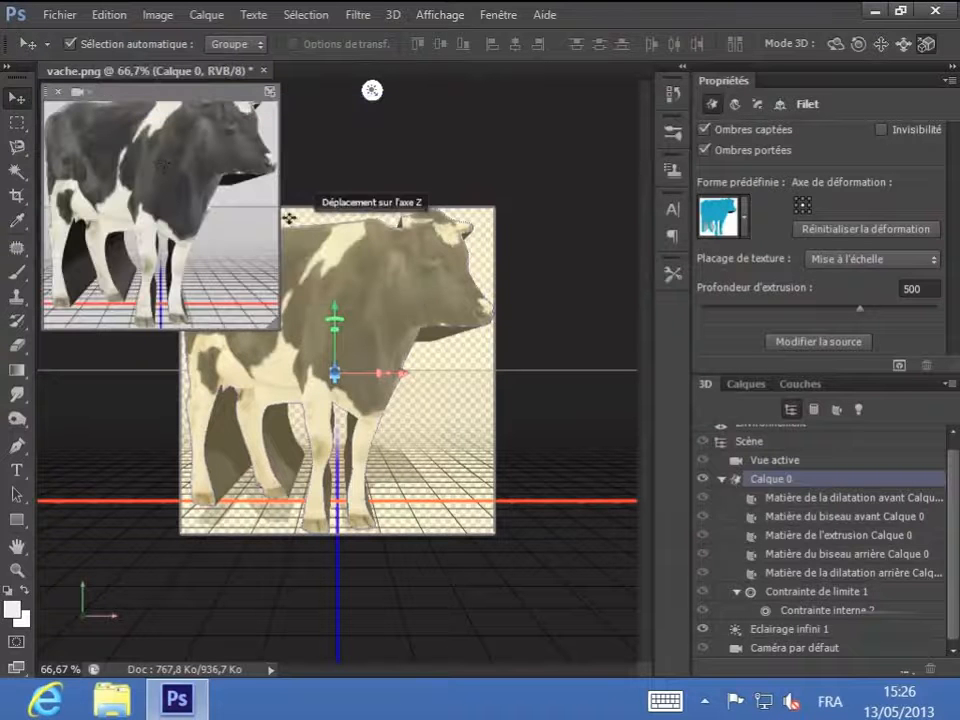
click(90, 92)
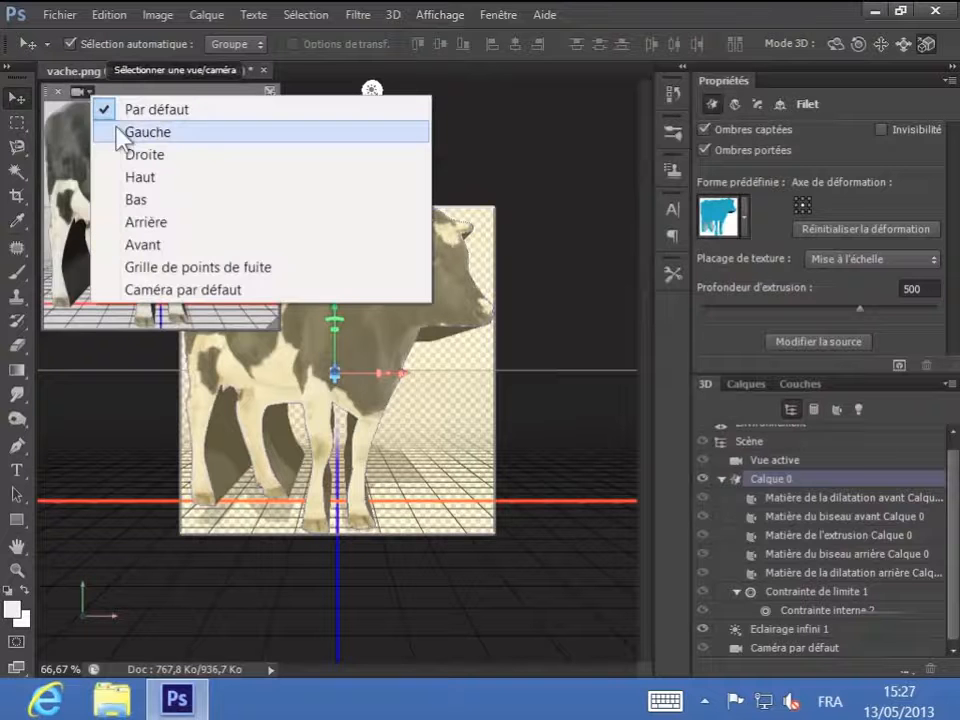
click(118, 128)
click(80, 91)
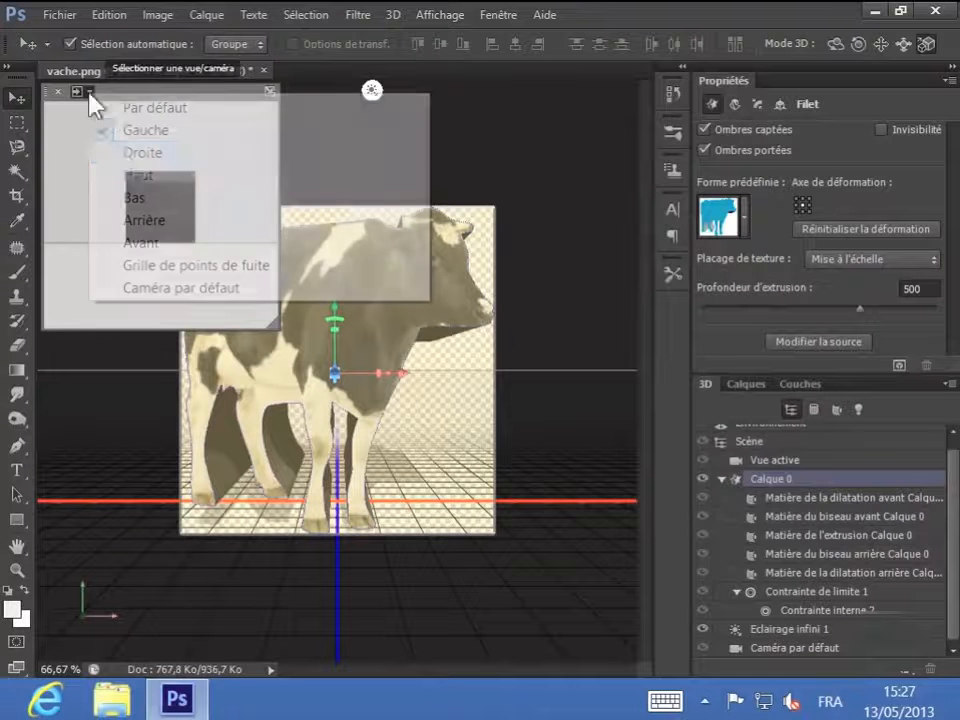
click(127, 153)
click(78, 91)
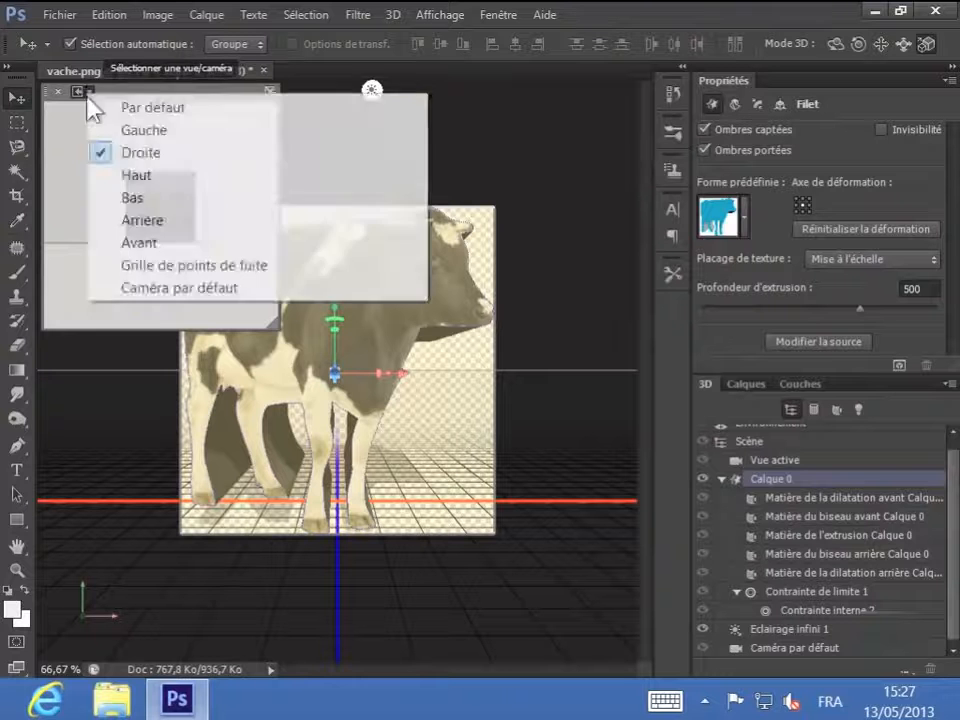
click(118, 177)
click(80, 92)
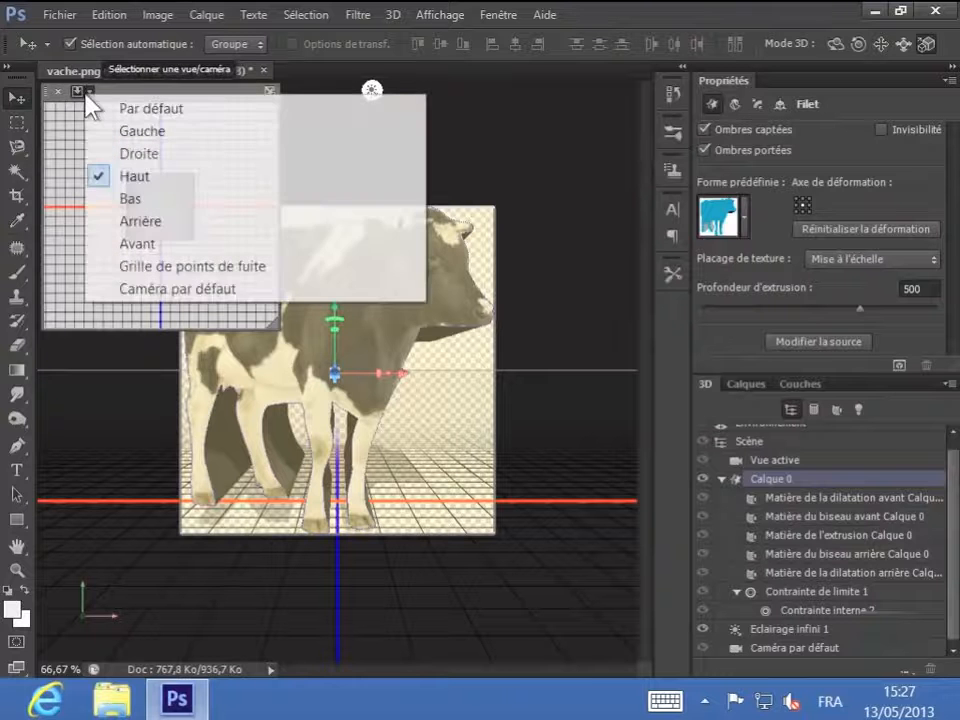
click(112, 198)
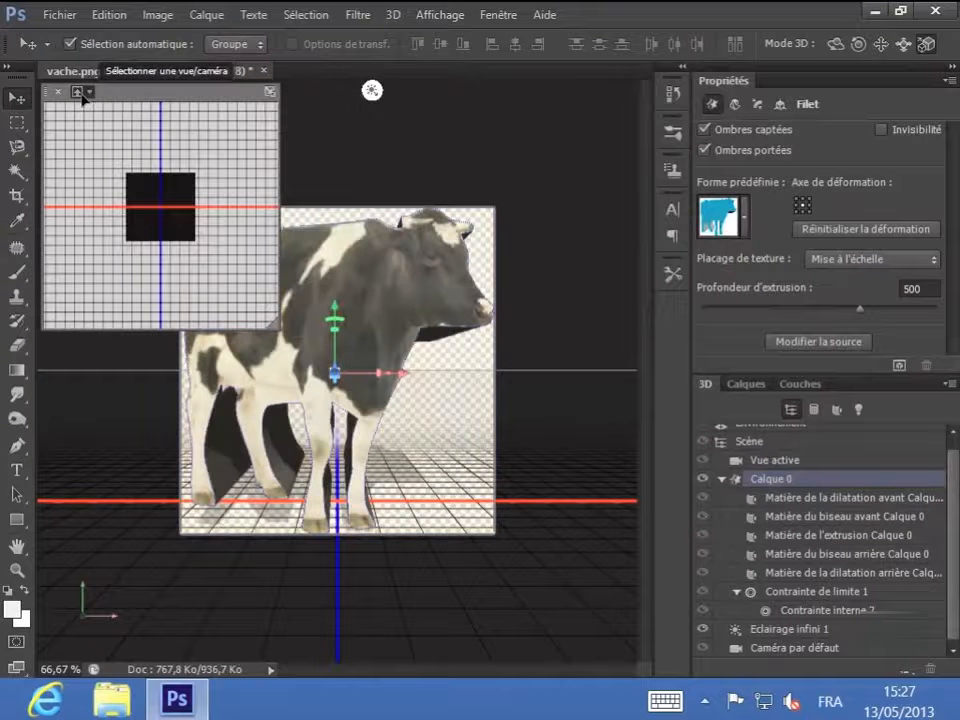
Preview the cow from the Arrière and Avant viewpoints in the secondary view.
click(79, 91)
click(112, 222)
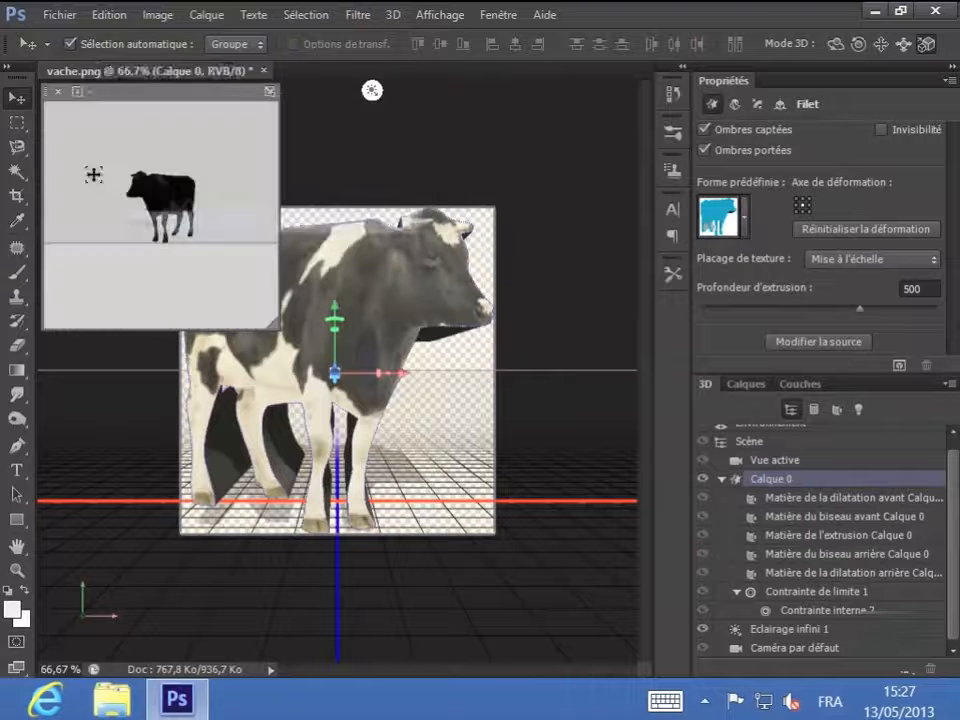
click(79, 91)
click(135, 248)
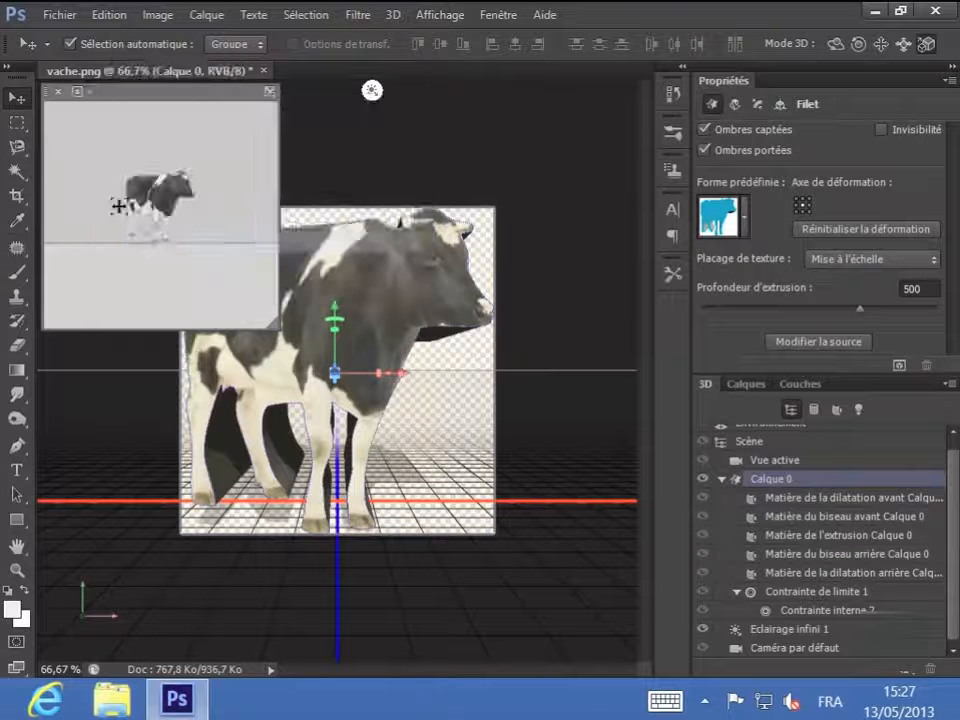
click(86, 91)
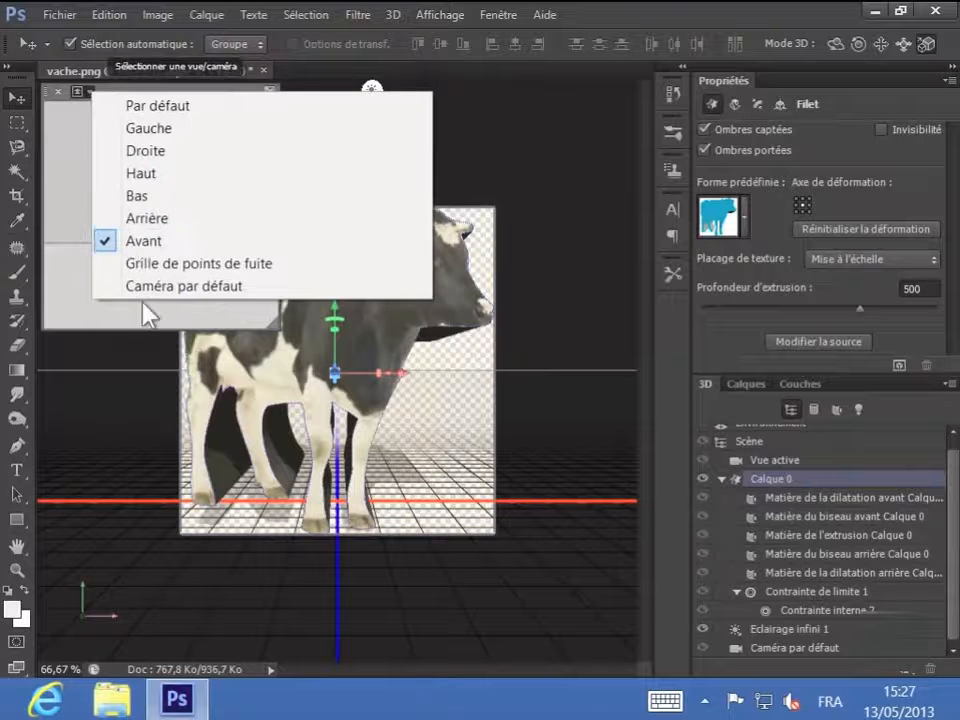
click(76, 238)
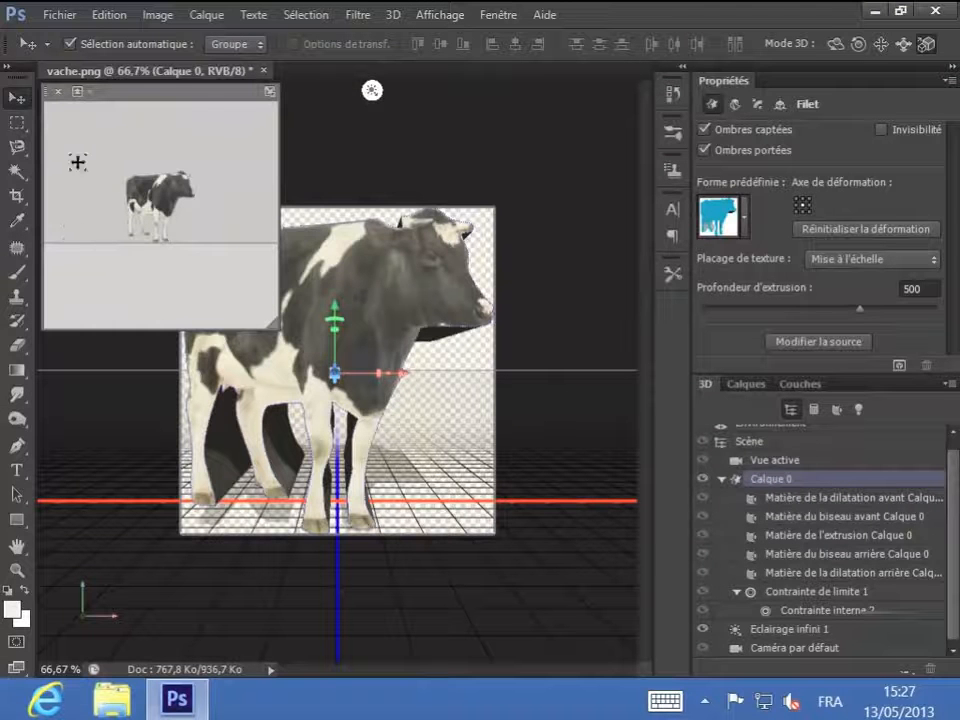
Set the secondary view to Haut and shrink its window to less than half its width and height.
click(86, 93)
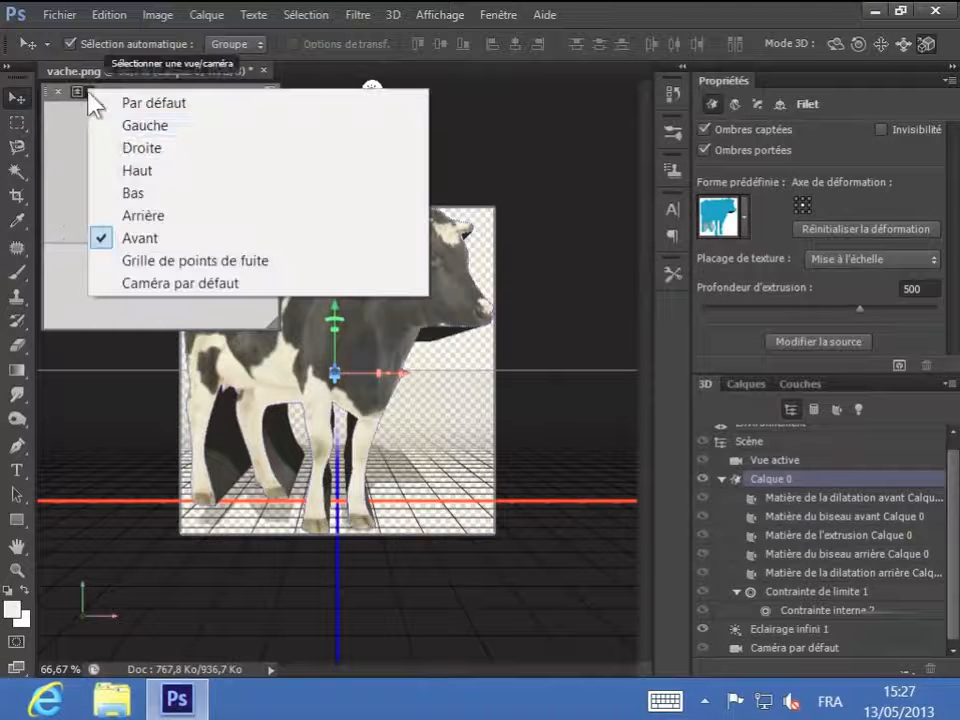
click(120, 150)
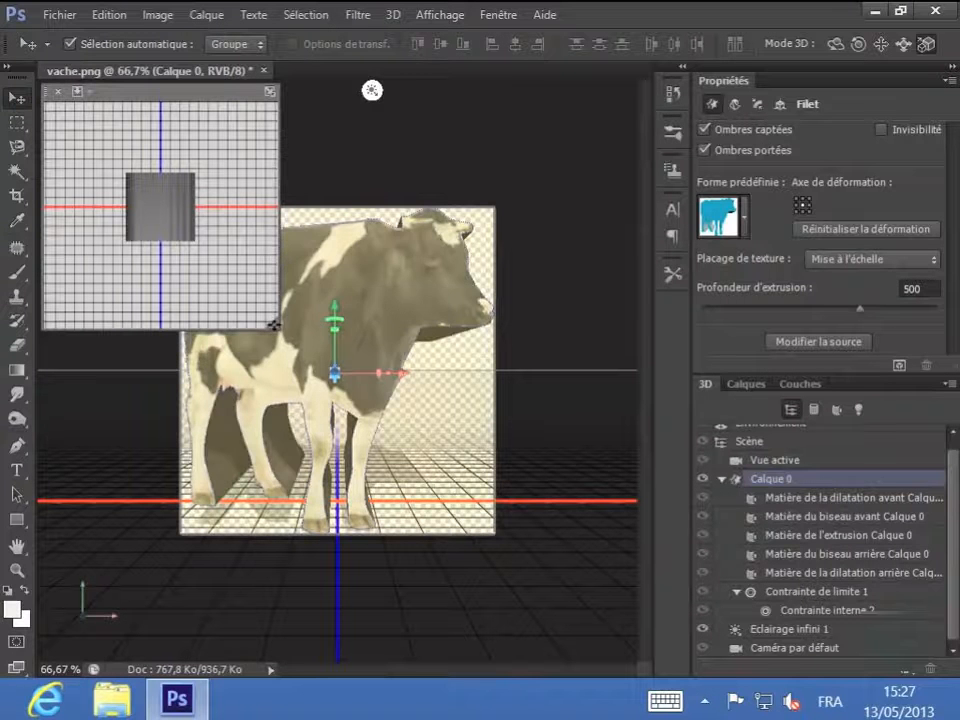
drag(276, 326, 132, 181)
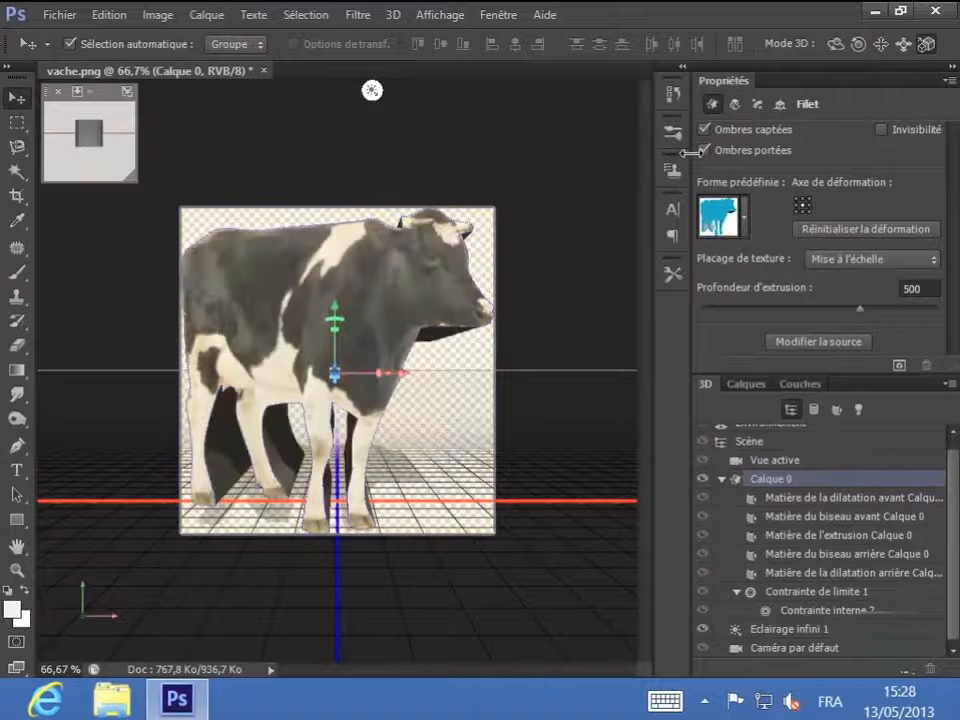
Rotate the extruded cow slightly with the 3D rotate mode and reduce its extrusion depth to 472.
click(833, 44)
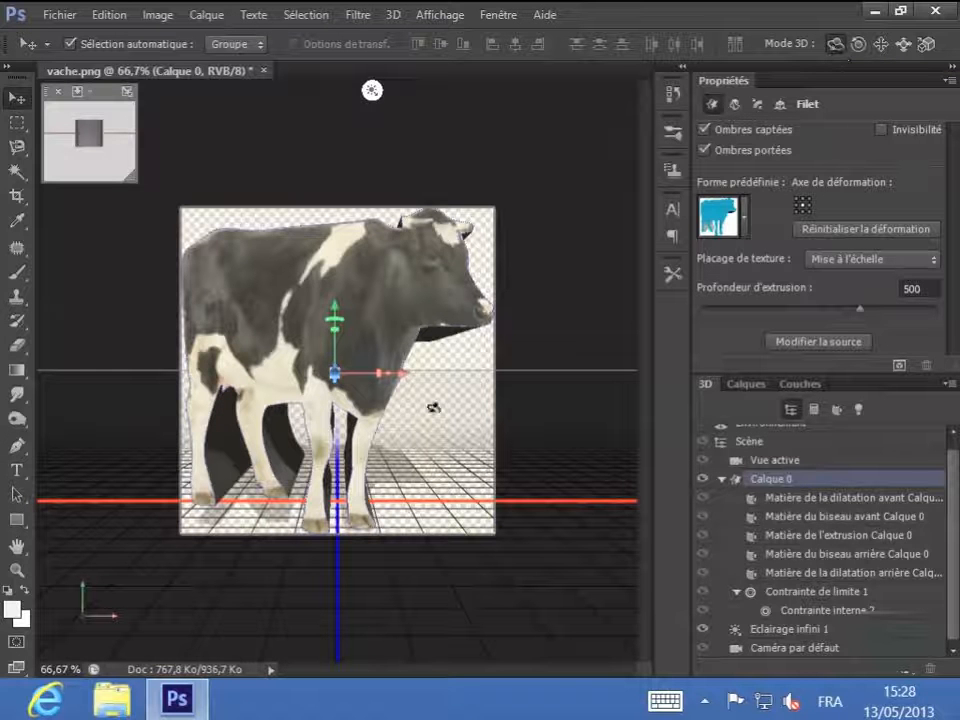
mouse_move(433, 407)
mouse_down()
mouse_move(441, 388)
mouse_move(433, 323)
mouse_move(405, 345)
mouse_move(315, 377)
mouse_move(343, 437)
mouse_move(470, 410)
mouse_move(435, 429)
mouse_move(438, 410)
mouse_up()
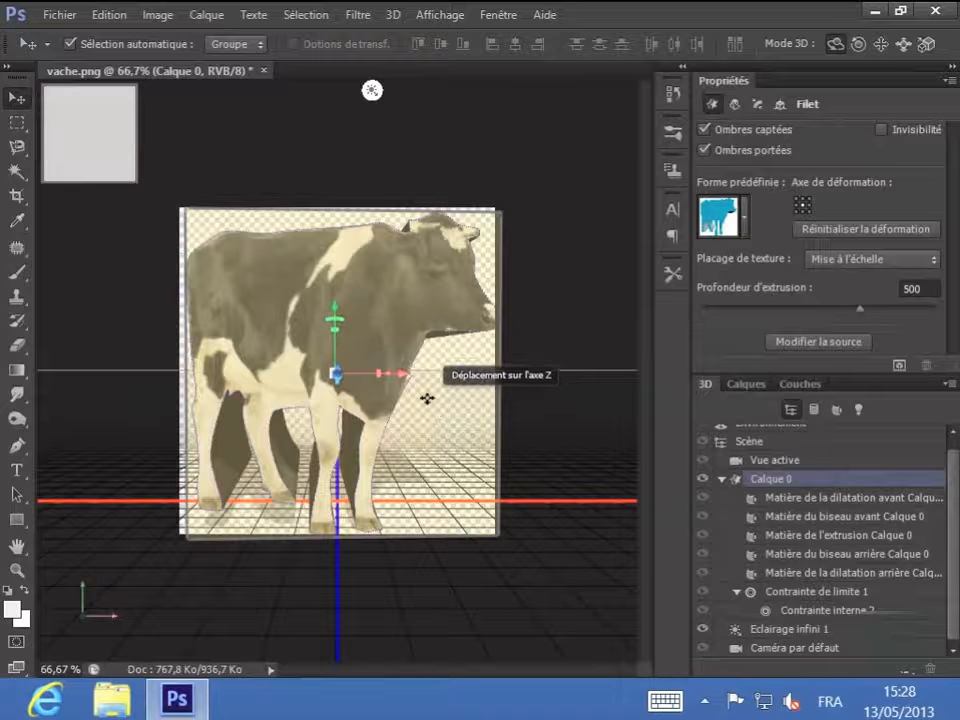
mouse_move(439, 418)
mouse_down()
mouse_move(493, 418)
mouse_move(444, 418)
mouse_up()
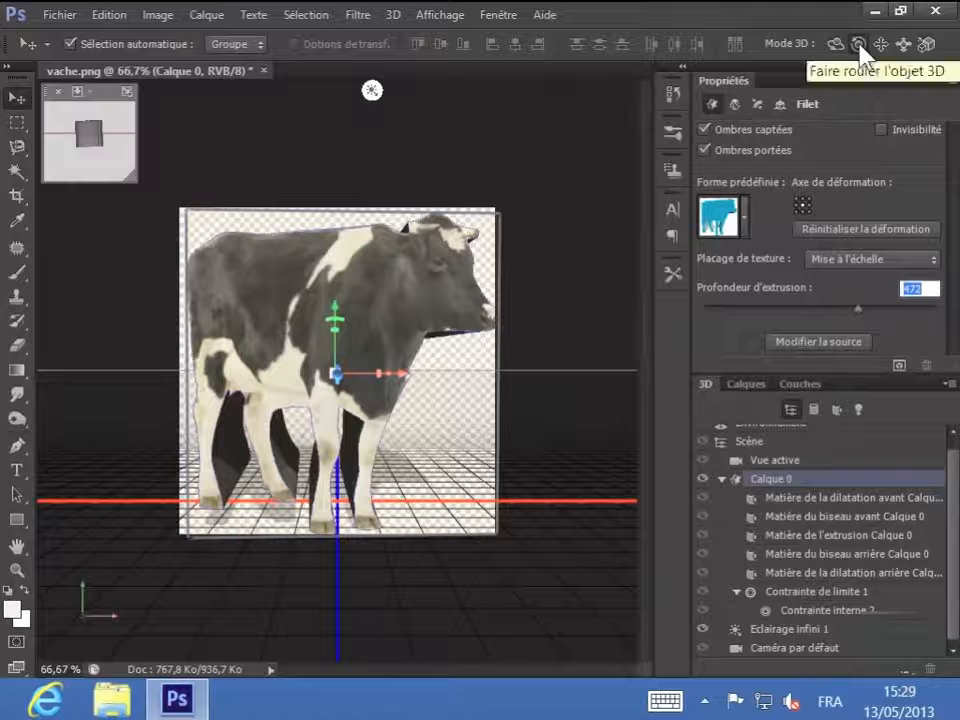
Roll the extruded cow slightly counterclockwise with the 3D roll mode and shift it right and slightly up with the 3D drag mode.
click(859, 46)
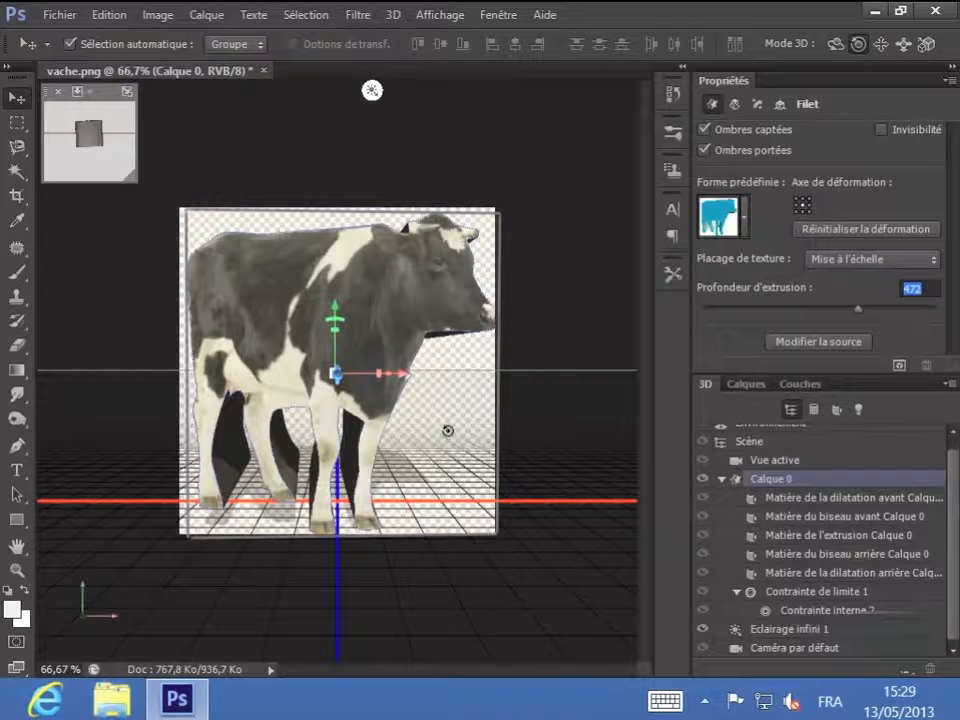
drag(447, 430, 455, 400)
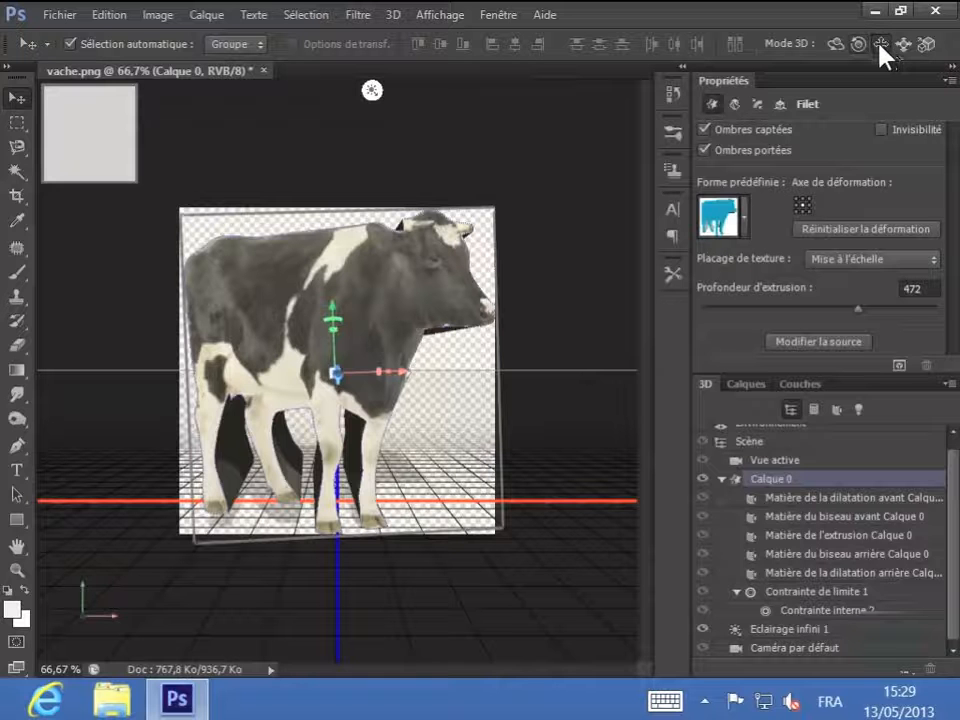
click(880, 44)
mouse_move(450, 439)
mouse_down()
mouse_move(450, 371)
mouse_move(465, 493)
mouse_move(548, 447)
mouse_move(461, 461)
mouse_move(399, 456)
mouse_move(463, 461)
mouse_move(465, 418)
mouse_move(465, 428)
mouse_up()
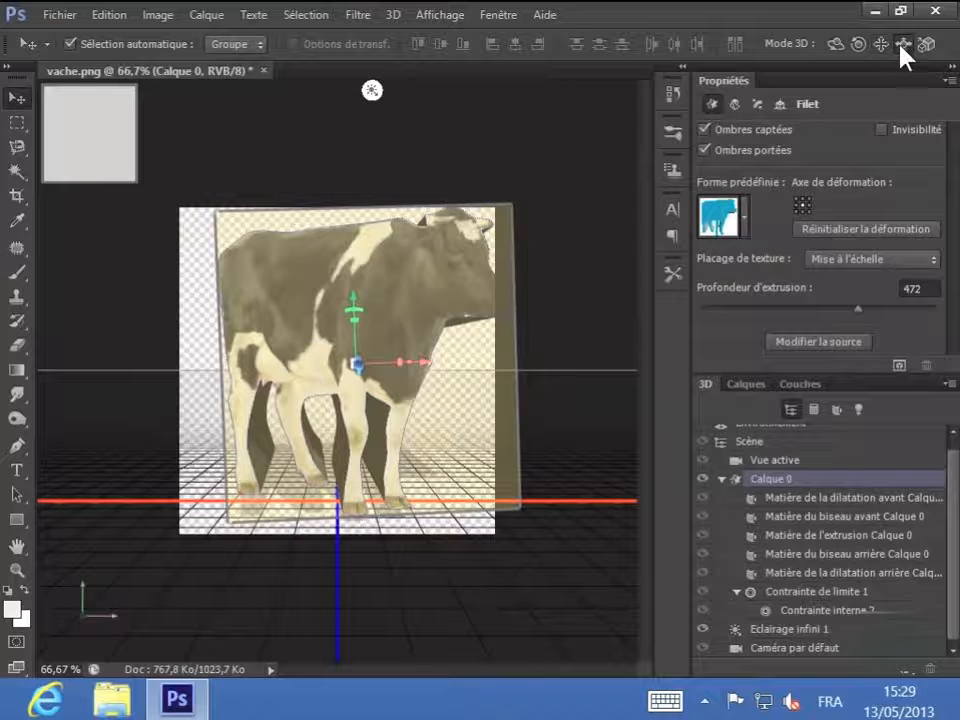
Slide the cow slightly left with the 3D slide mode and push it farther back along the Z axis with the last 3D mode.
click(904, 47)
mouse_move(475, 430)
mouse_down()
mouse_move(429, 444)
mouse_move(316, 447)
mouse_move(640, 450)
mouse_move(525, 450)
mouse_move(482, 493)
mouse_move(516, 568)
mouse_move(451, 357)
mouse_move(433, 330)
mouse_move(441, 405)
mouse_move(463, 428)
mouse_move(454, 426)
mouse_move(469, 426)
mouse_up()
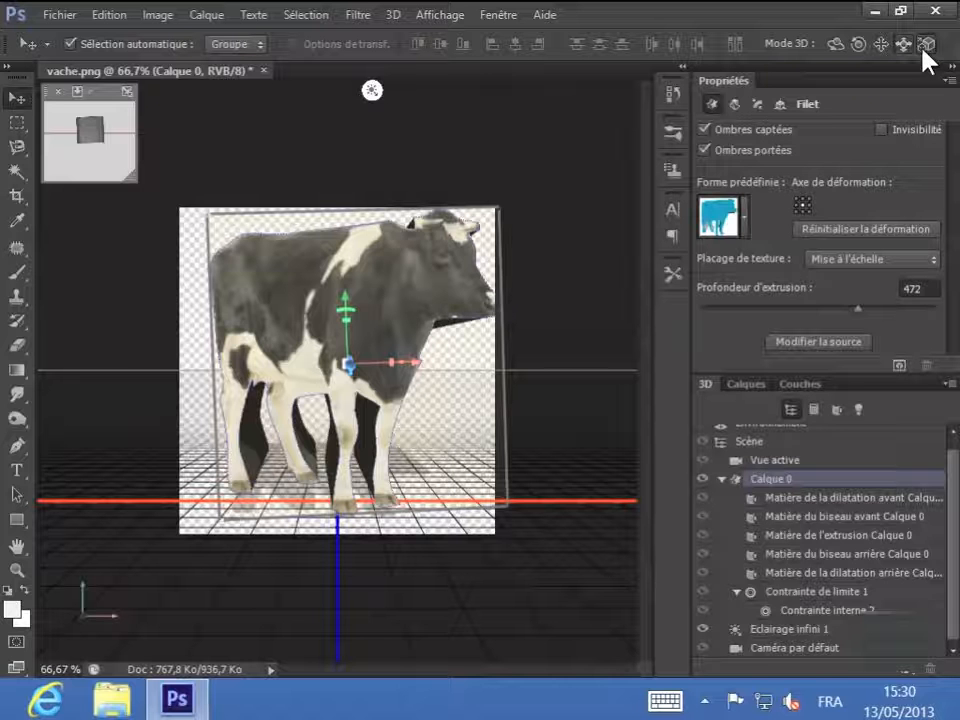
drag(407, 412, 342, 295)
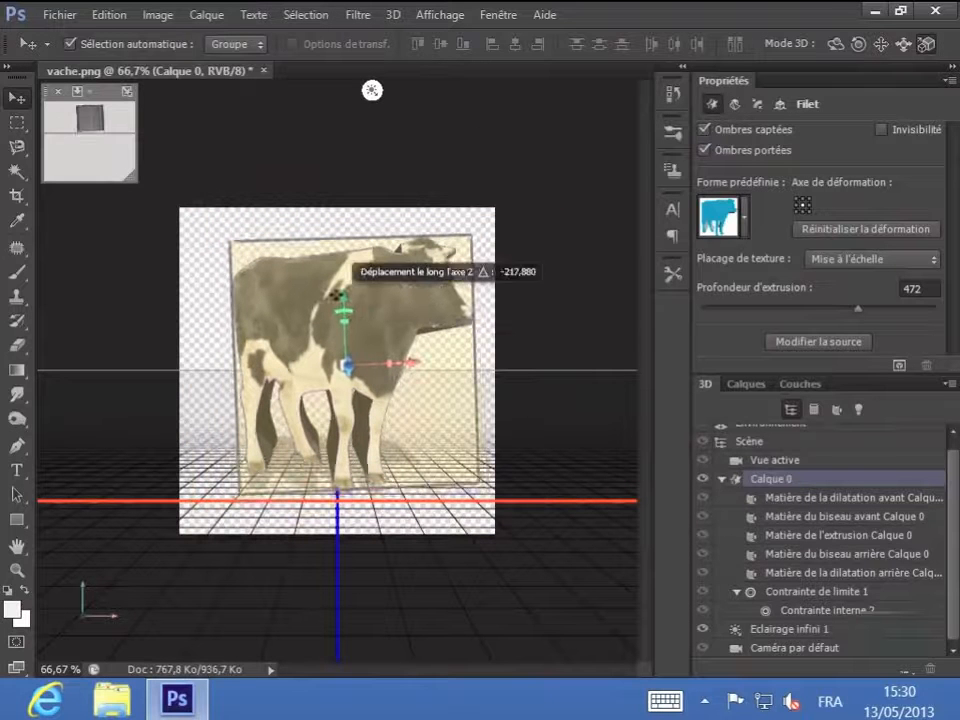
drag(439, 343, 440, 350)
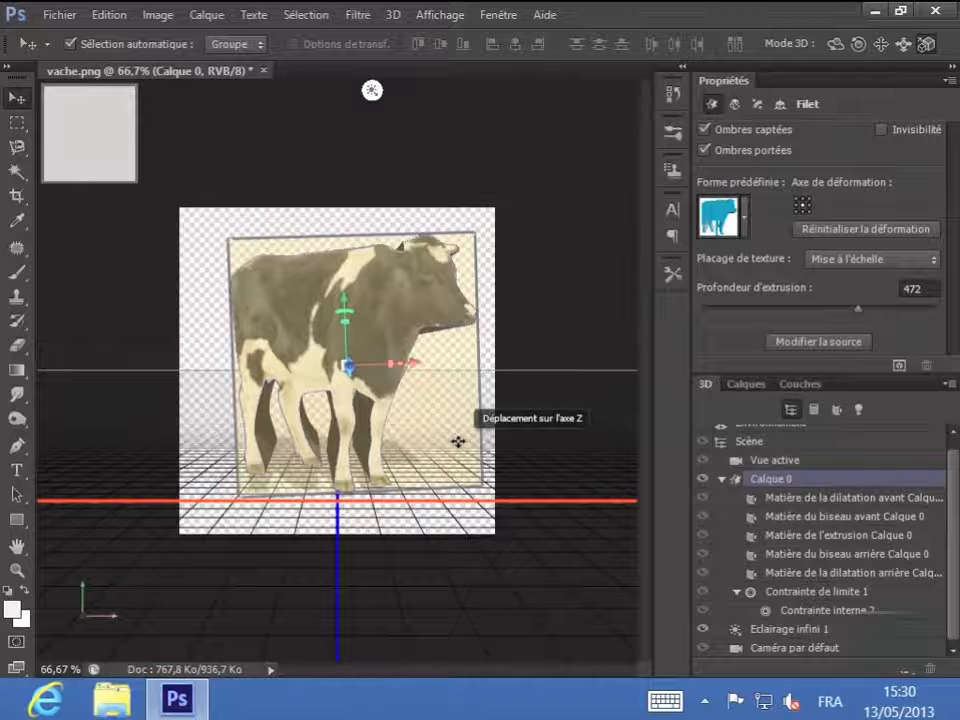